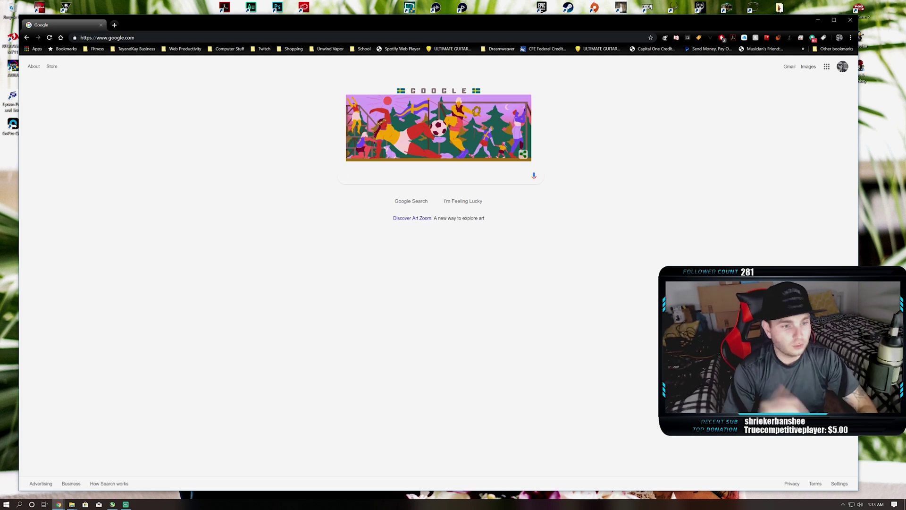
{"action": "type", "text": "msi afterburner"}
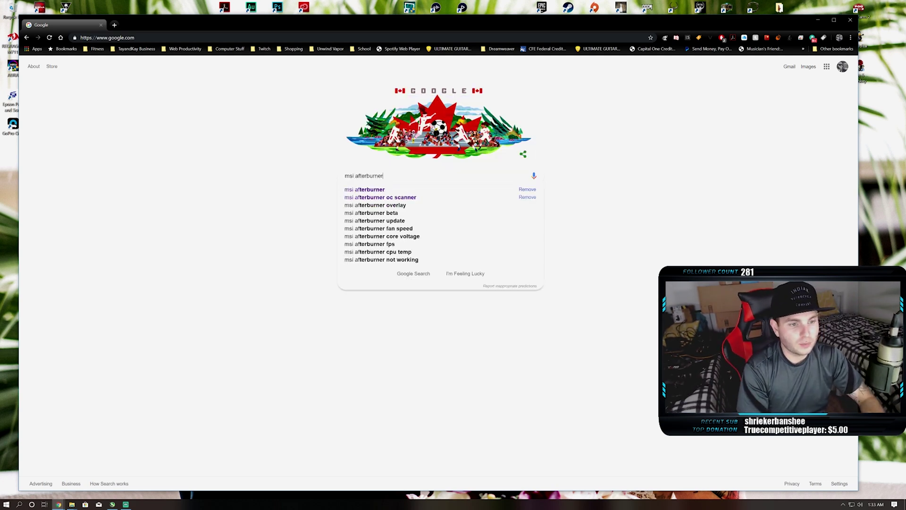
Step: Run the Google search for msi afterburner
{"action": "key", "text": "Return"}
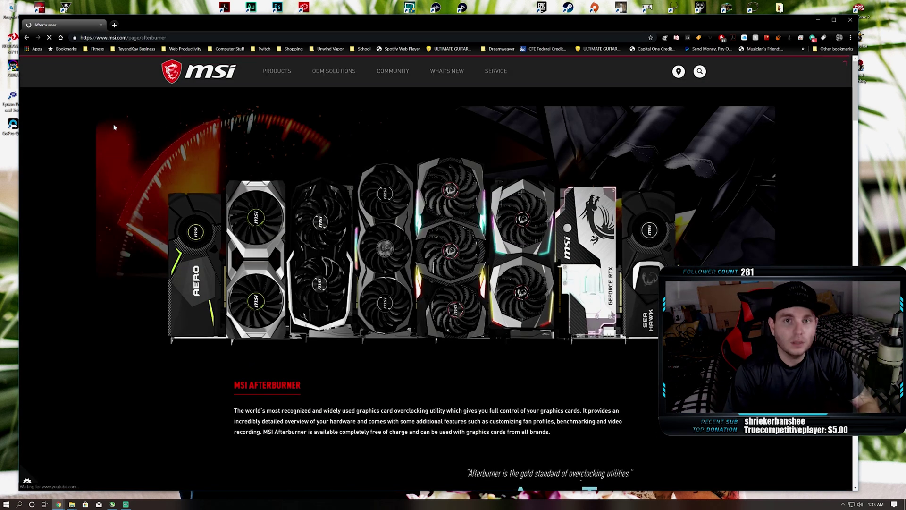
{"action": "scroll", "coordinate": [241, 188], "scroll_direction": "down", "scroll_amount": 2}
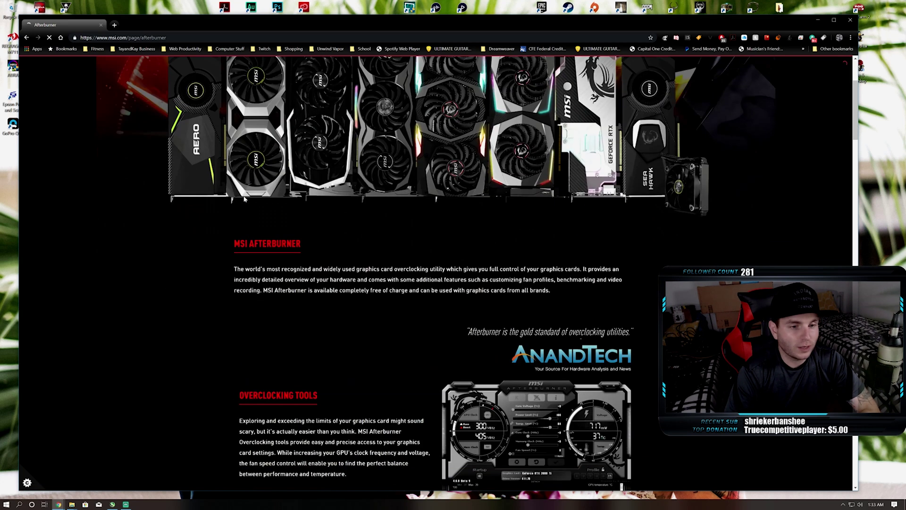
{"action": "scroll", "coordinate": [244, 199], "scroll_direction": "down", "scroll_amount": 2}
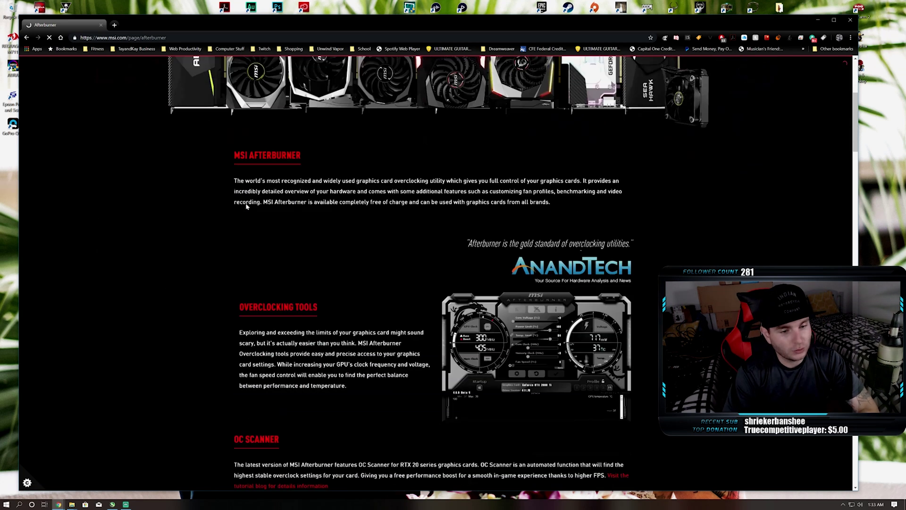
{"action": "scroll", "coordinate": [245, 200], "scroll_direction": "down", "scroll_amount": 3}
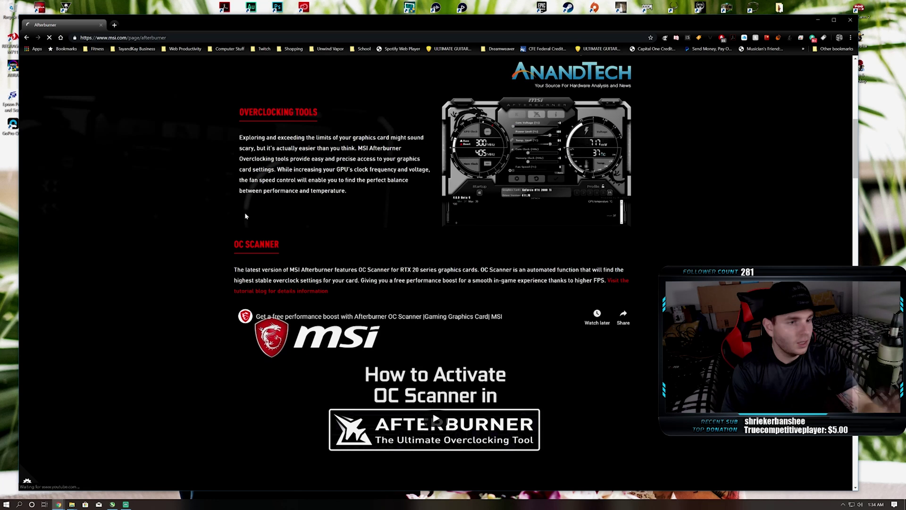
{"action": "scroll", "coordinate": [436, 283], "scroll_direction": "down", "scroll_amount": 2}
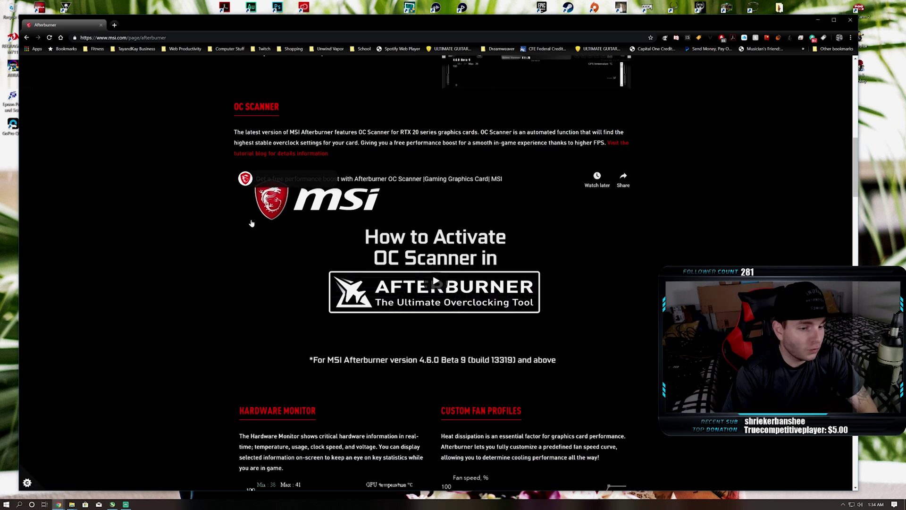
{"action": "scroll", "coordinate": [241, 225], "scroll_direction": "down", "scroll_amount": 4}
{"action": "scroll", "coordinate": [232, 224], "scroll_direction": "down", "scroll_amount": 2}
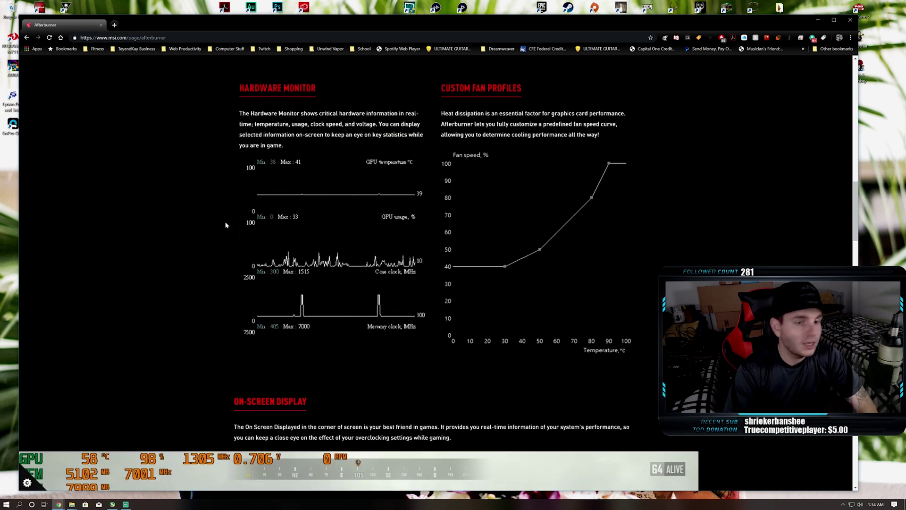
{"action": "scroll", "coordinate": [226, 225], "scroll_direction": "down", "scroll_amount": 2}
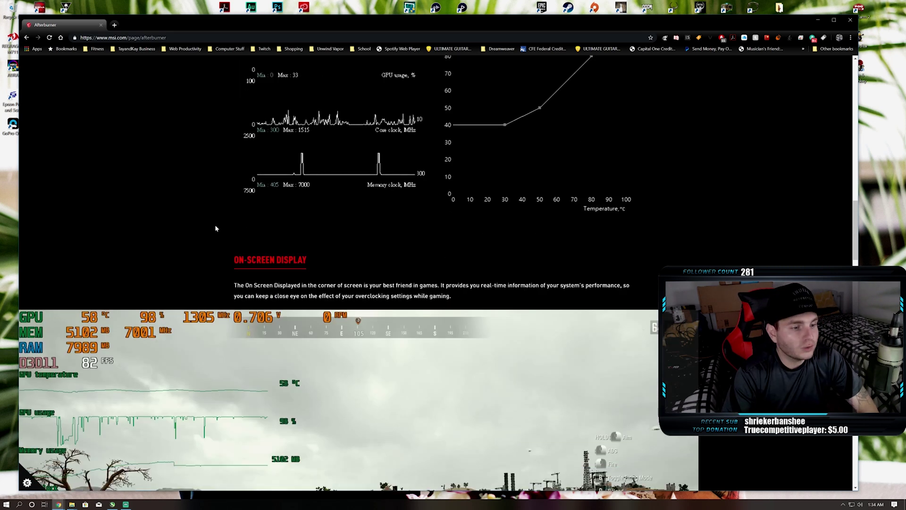
{"action": "scroll", "coordinate": [216, 231], "scroll_direction": "down", "scroll_amount": 3}
{"action": "scroll", "coordinate": [217, 231], "scroll_direction": "up", "scroll_amount": 1}
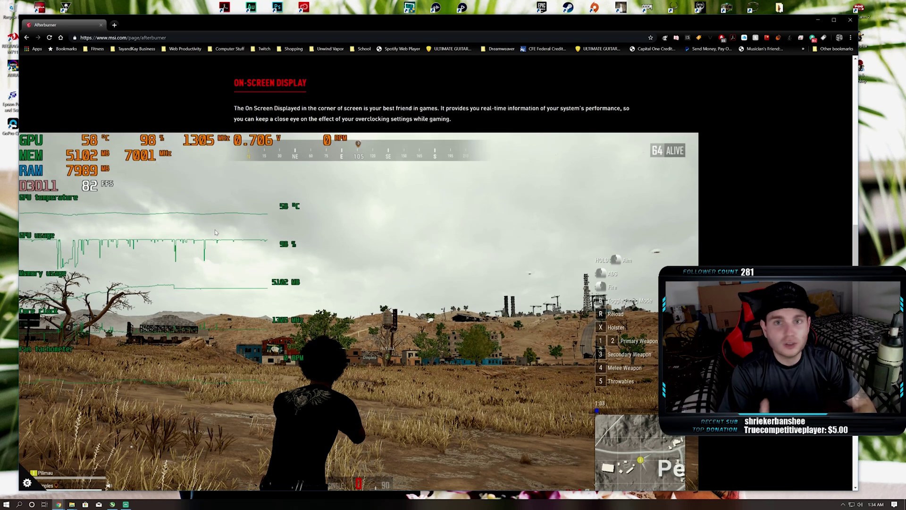
{"action": "scroll", "coordinate": [210, 230], "scroll_direction": "down", "scroll_amount": 3}
{"action": "scroll", "coordinate": [188, 229], "scroll_direction": "down", "scroll_amount": 2}
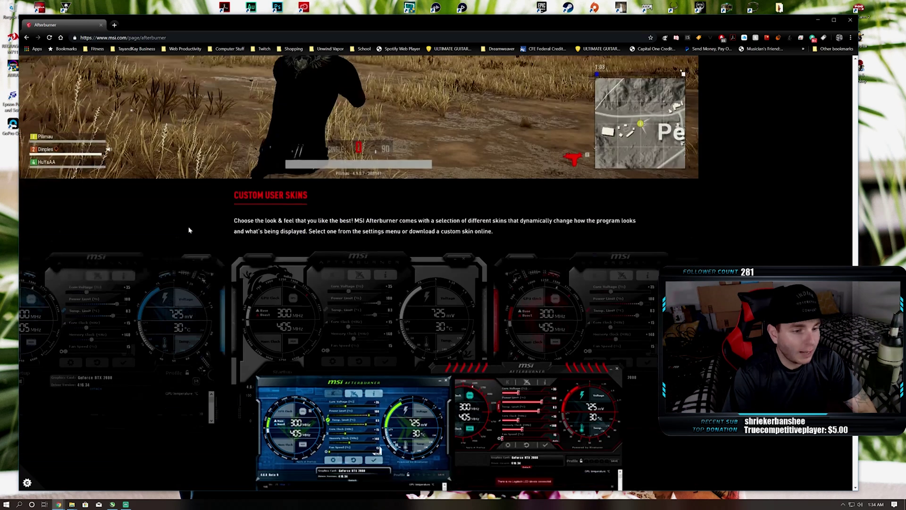
{"action": "scroll", "coordinate": [187, 217], "scroll_direction": "down", "scroll_amount": 5}
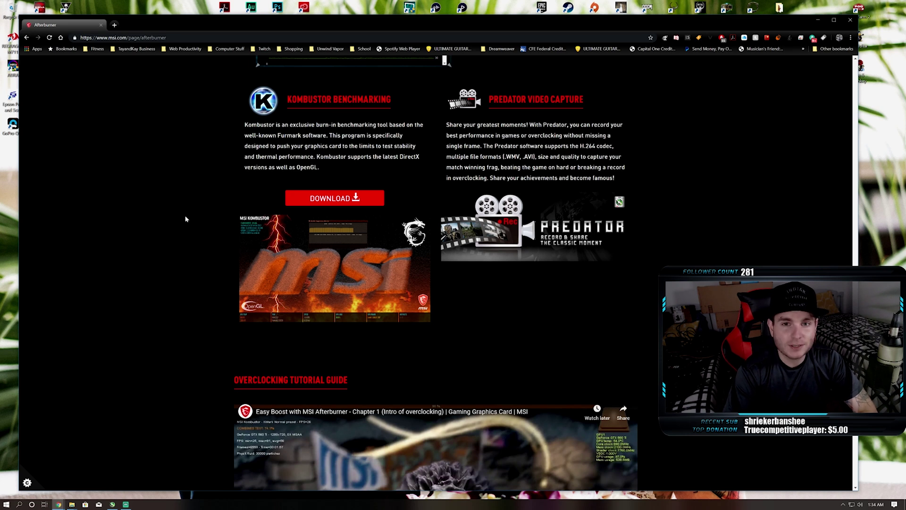
{"action": "scroll", "coordinate": [186, 219], "scroll_direction": "down", "scroll_amount": 5}
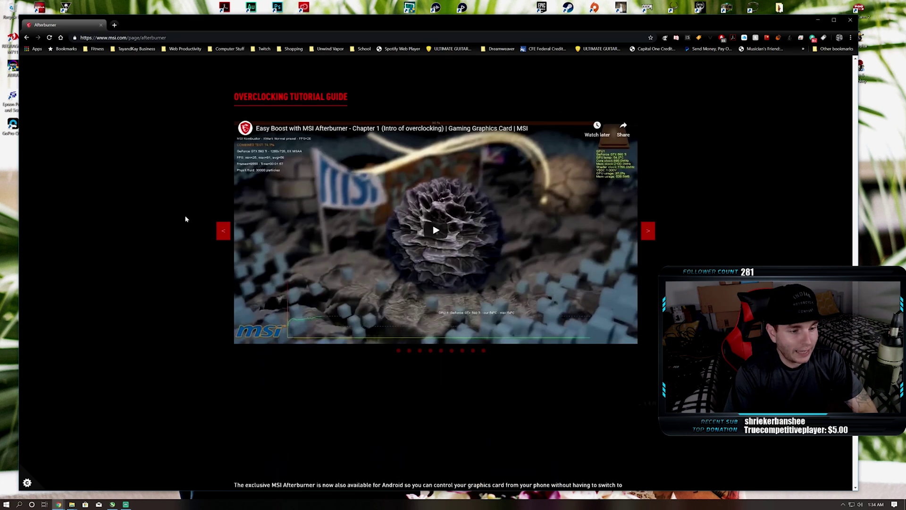
{"action": "scroll", "coordinate": [185, 219], "scroll_direction": "up", "scroll_amount": 2}
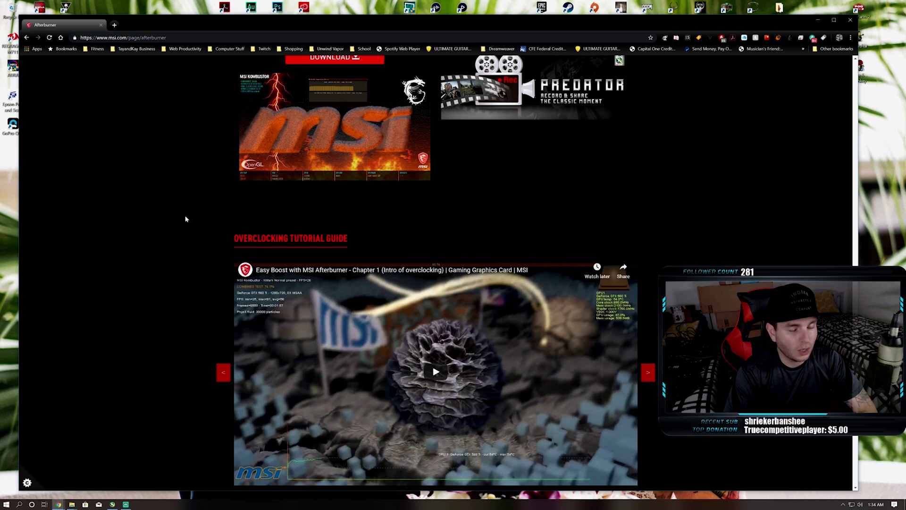
{"action": "scroll", "coordinate": [185, 218], "scroll_direction": "down", "scroll_amount": 3}
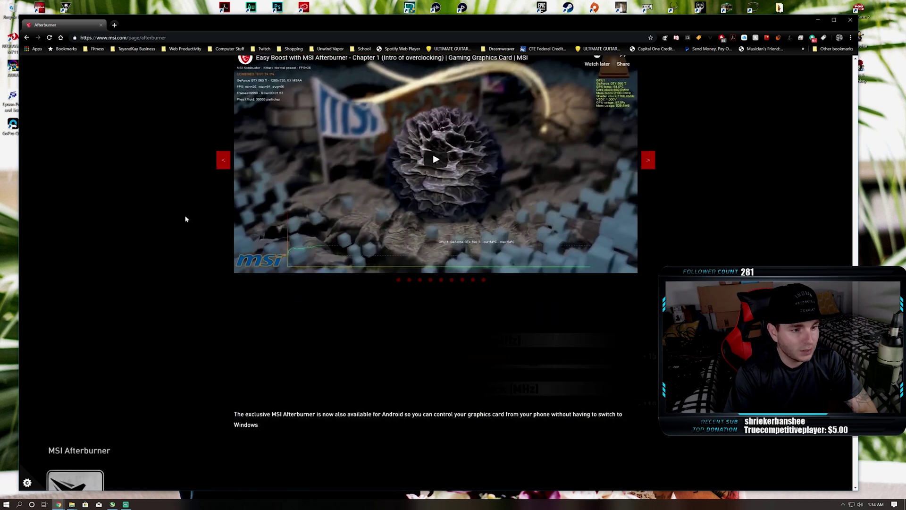
{"action": "scroll", "coordinate": [185, 218], "scroll_direction": "down", "scroll_amount": 5}
{"action": "scroll", "coordinate": [177, 203], "scroll_direction": "up", "scroll_amount": 1}
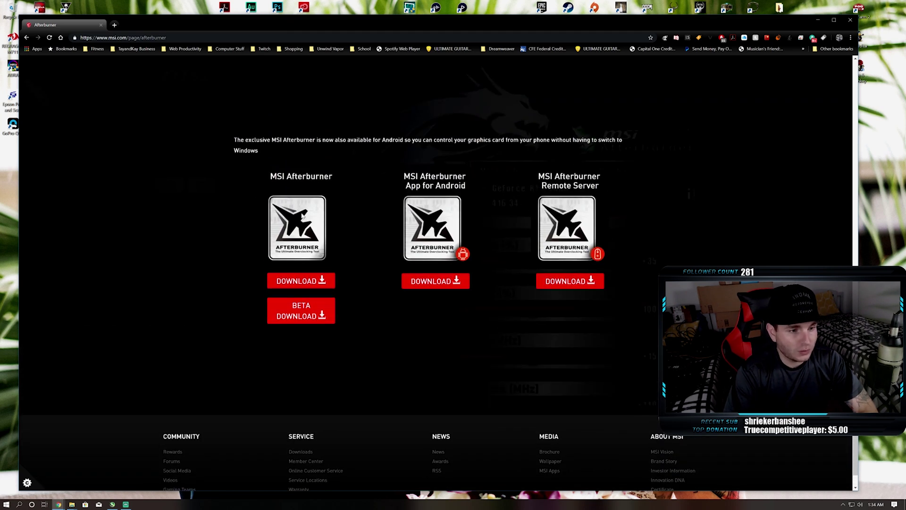
Step: Start the MSIAfterburnerSetup.zip download, then cancel it in the Save As dialog
{"action": "left_click", "coordinate": [301, 282]}
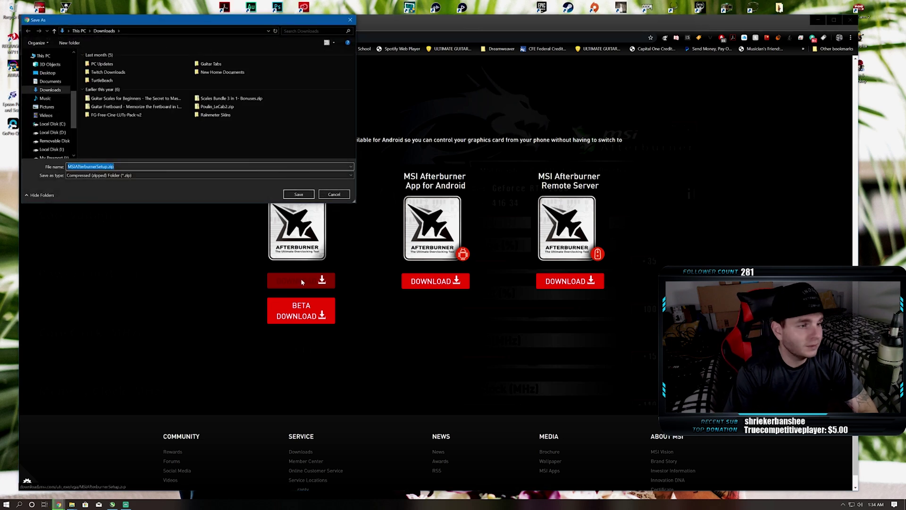
{"action": "left_click", "coordinate": [336, 196]}
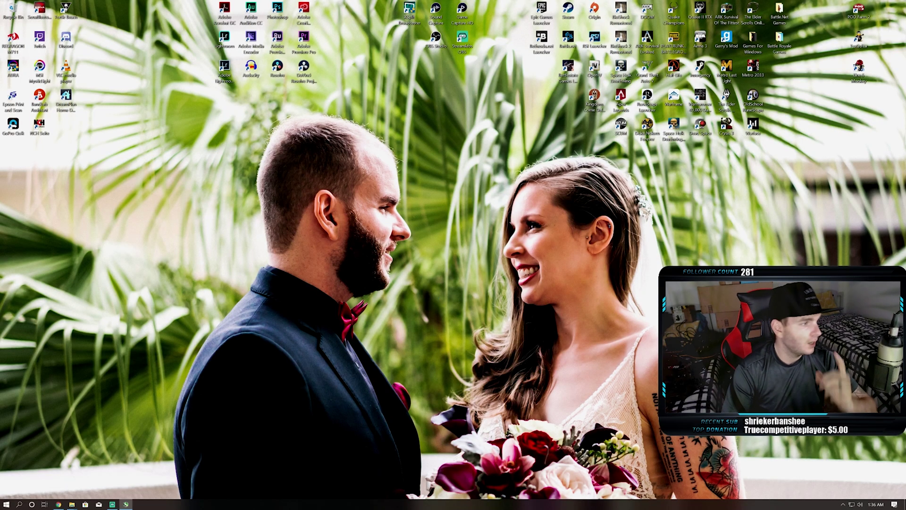
Step: Arrange the main Afterburner panel at the top centre and the hardware monitor at the lower left
{"action": "left_click_drag", "start_coordinate": [463, 208], "coordinate": [347, 152]}
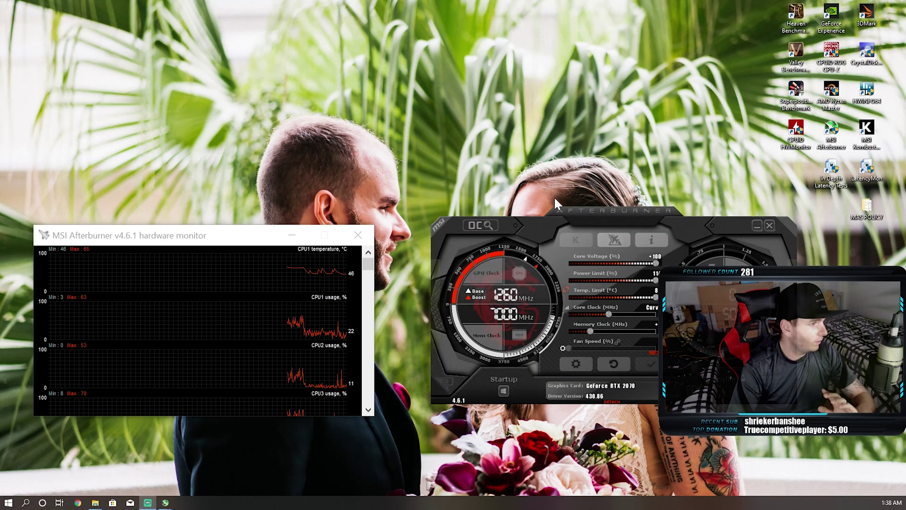
{"action": "left_click_drag", "start_coordinate": [577, 212], "coordinate": [575, 247]}
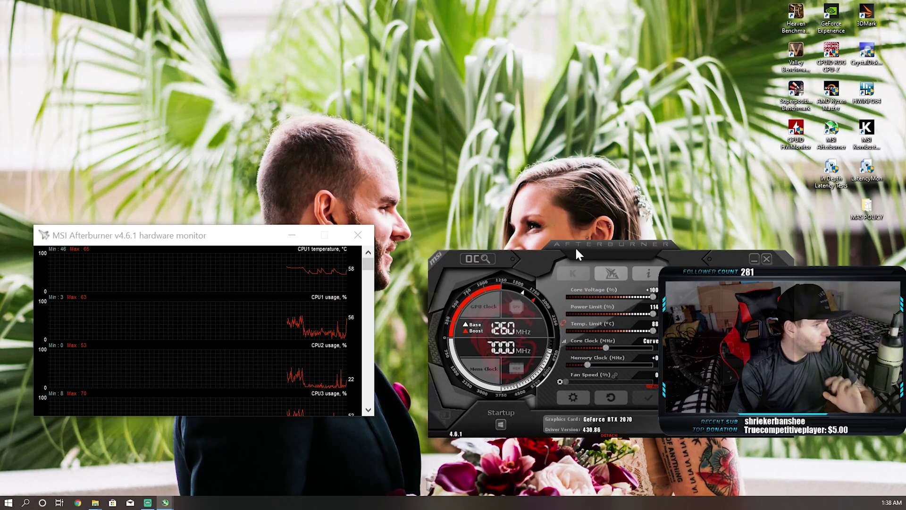
{"action": "left_click_drag", "start_coordinate": [170, 234], "coordinate": [161, 253]}
{"action": "mouse_move", "coordinate": [585, 258]}
{"action": "left_mouse_down"}
{"action": "mouse_move", "coordinate": [442, 85]}
{"action": "mouse_move", "coordinate": [396, 51]}
{"action": "left_mouse_up"}
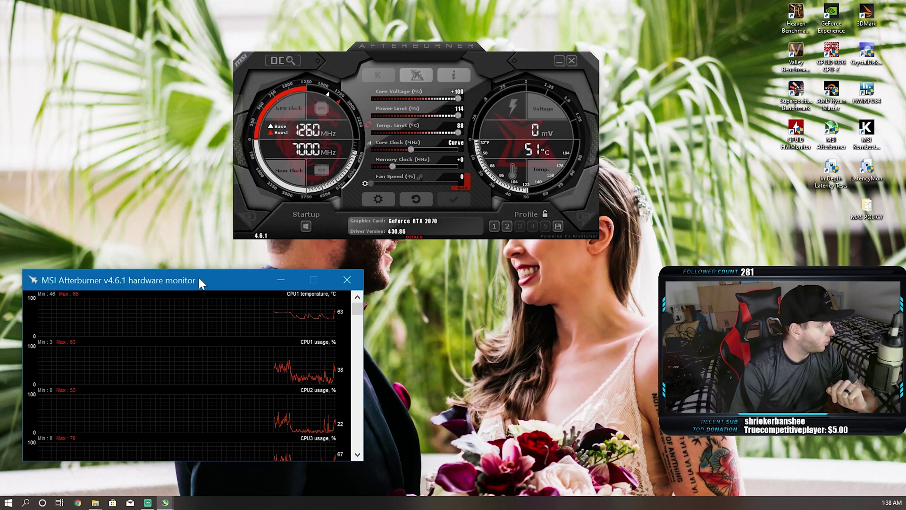
{"action": "left_click_drag", "start_coordinate": [207, 257], "coordinate": [204, 288]}
{"action": "left_click_drag", "start_coordinate": [414, 51], "coordinate": [399, 64]}
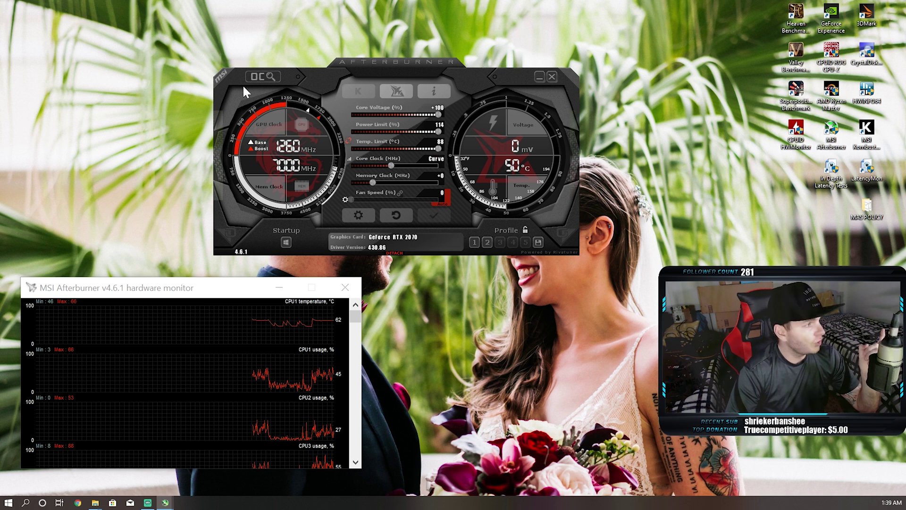
Step: Bring up the automatic OC scanner and move its window aside
{"action": "left_click", "coordinate": [262, 76]}
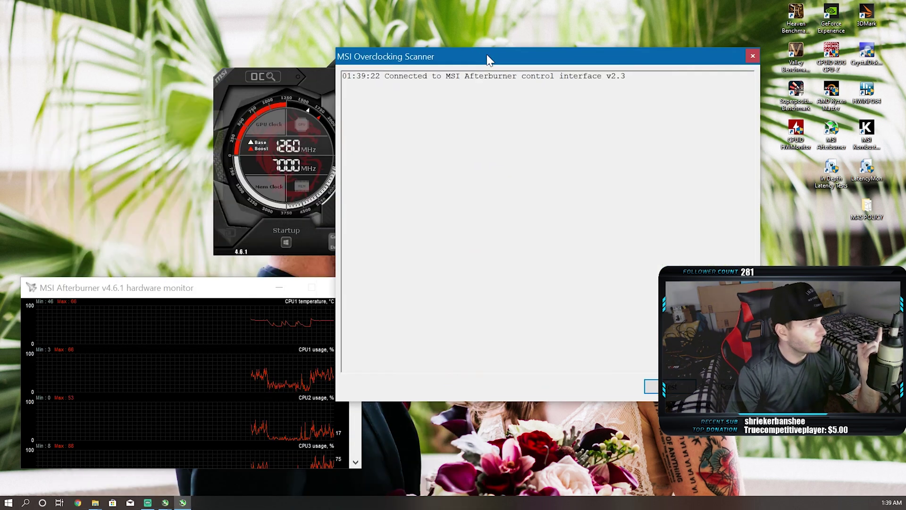
{"action": "left_click_drag", "start_coordinate": [487, 59], "coordinate": [572, 59]}
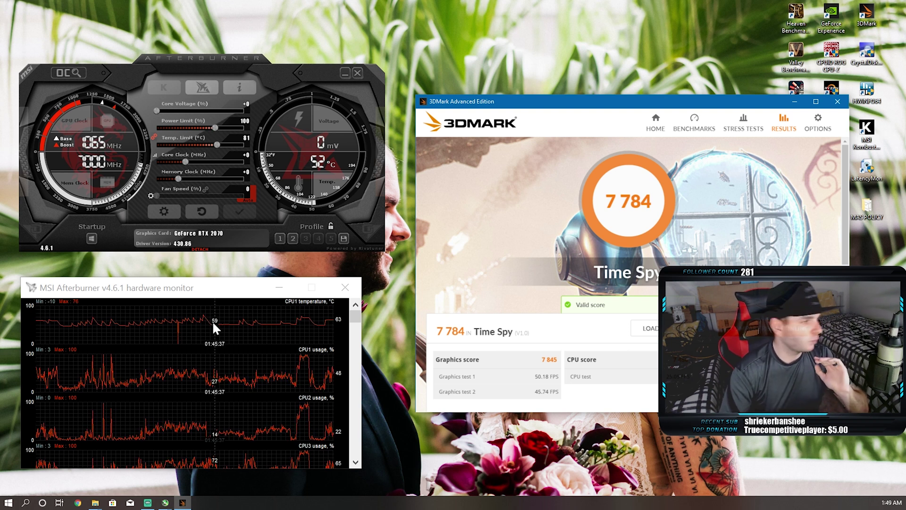
{"action": "scroll", "coordinate": [546, 284], "scroll_direction": "down", "scroll_amount": 5}
{"action": "scroll", "coordinate": [547, 284], "scroll_direction": "up", "scroll_amount": 2}
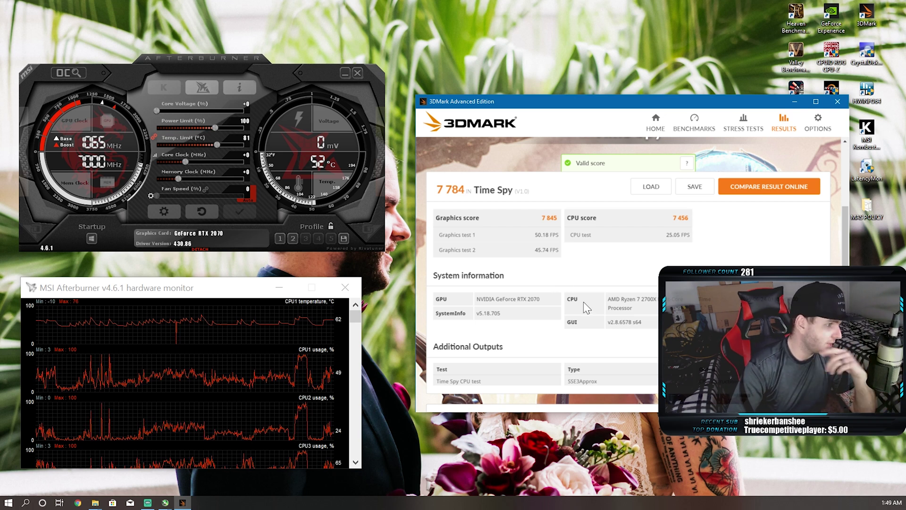
{"action": "scroll", "coordinate": [584, 301], "scroll_direction": "up", "scroll_amount": 3}
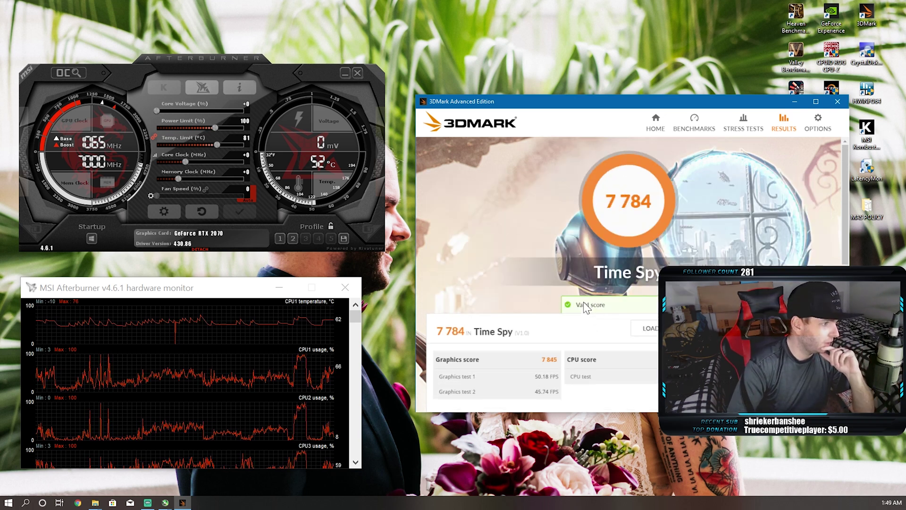
Step: Load saved overclock Profile 2 and apply it to the RTX 2070
{"action": "left_click", "coordinate": [292, 238]}
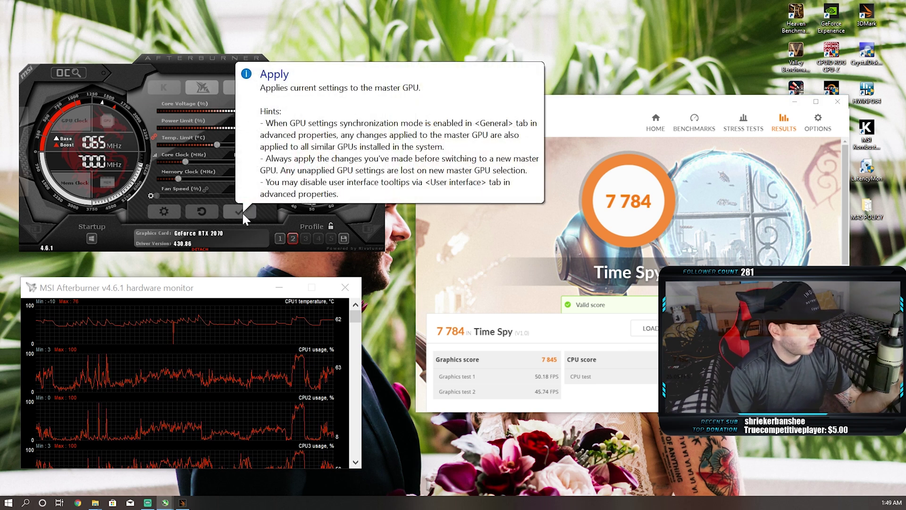
{"action": "left_click", "coordinate": [242, 211]}
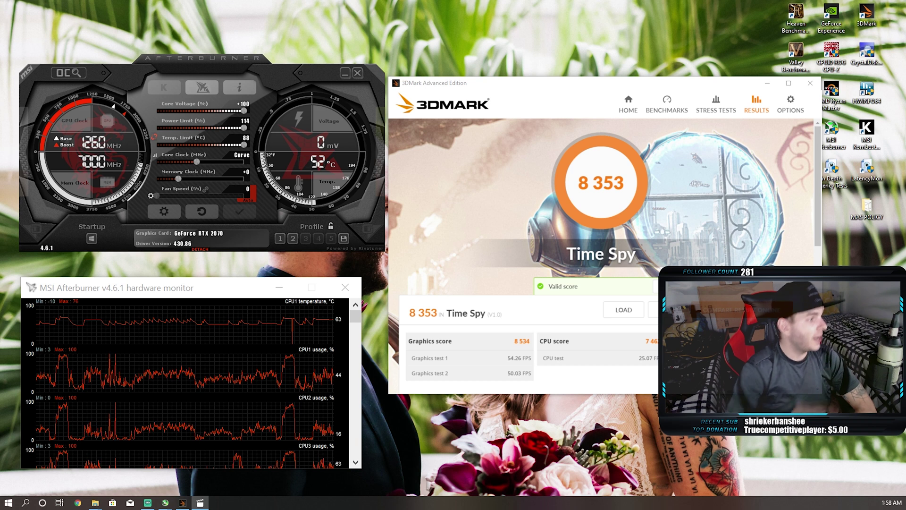
Step: Load and apply Profile 1, then commit a +800 memory clock offset (7800 MHz)
{"action": "left_click", "coordinate": [280, 237]}
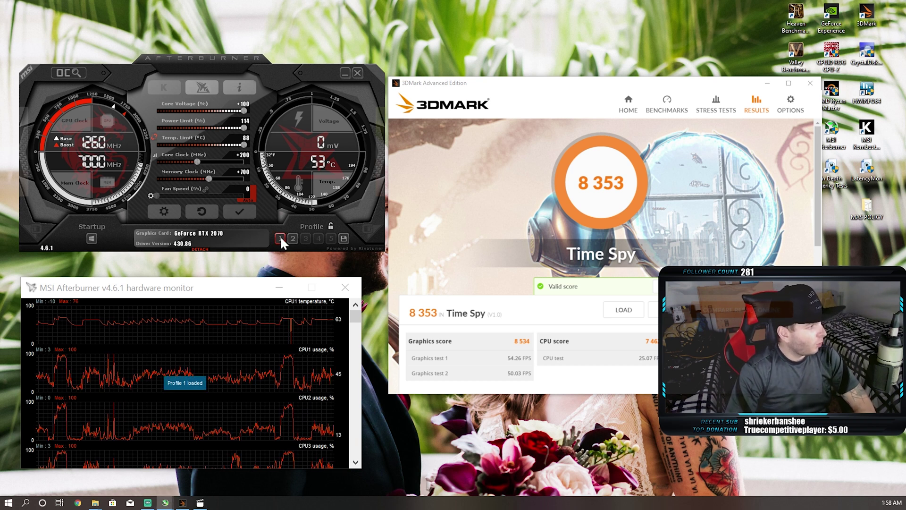
{"action": "left_click", "coordinate": [240, 210]}
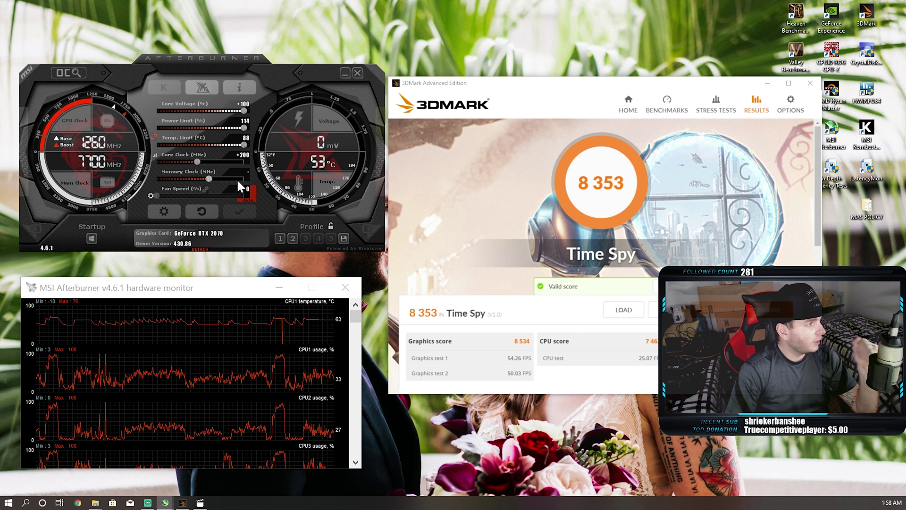
{"action": "type", "text": "800"}
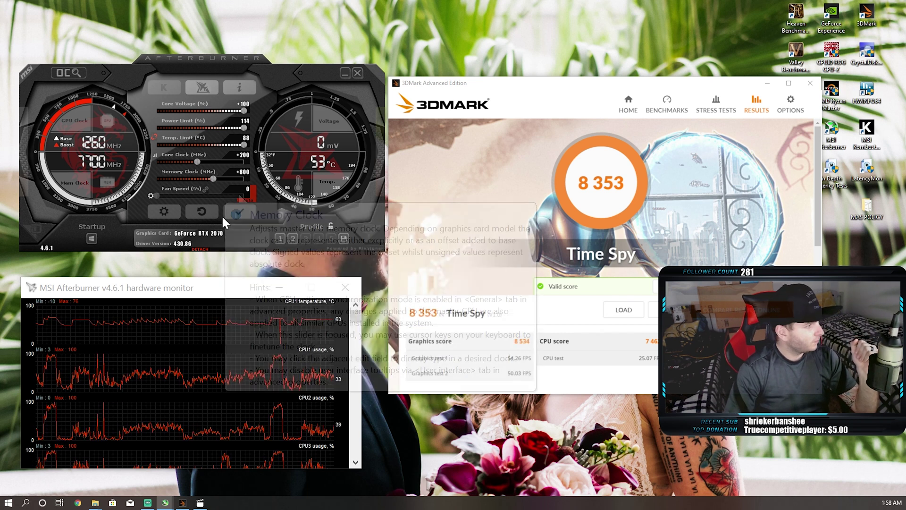
{"action": "left_click", "coordinate": [234, 216]}
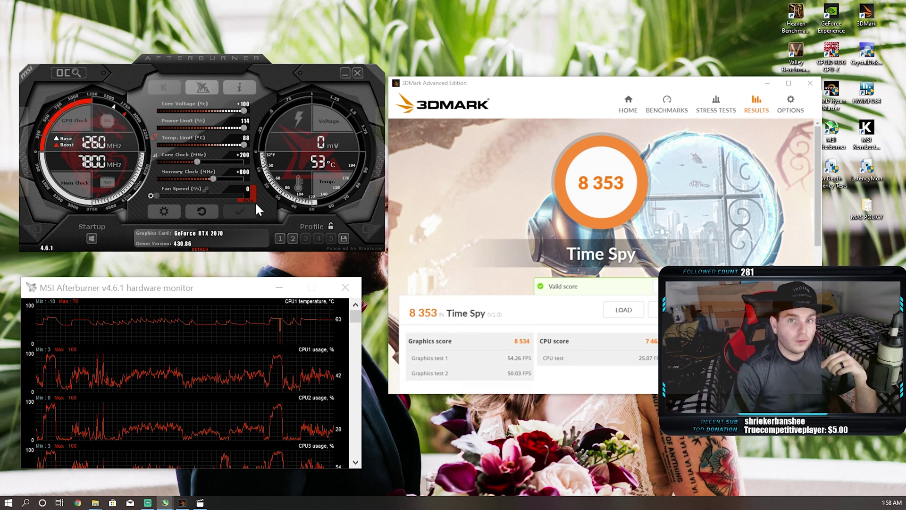